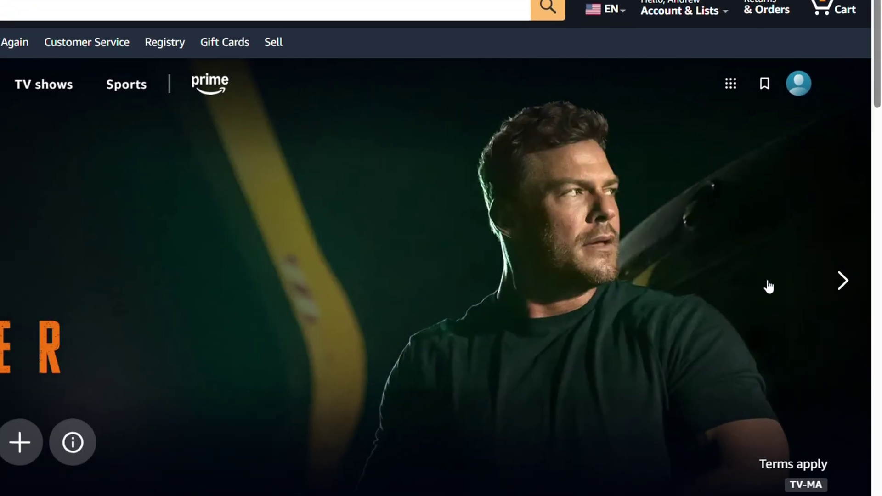
Open the profiles list from the account avatar menu via Manage profiles
left_click(799, 84)
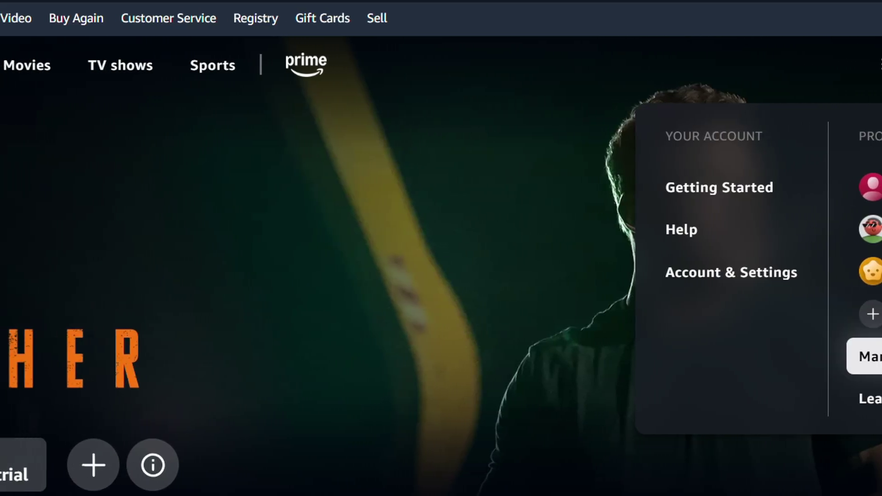
left_click(870, 356)
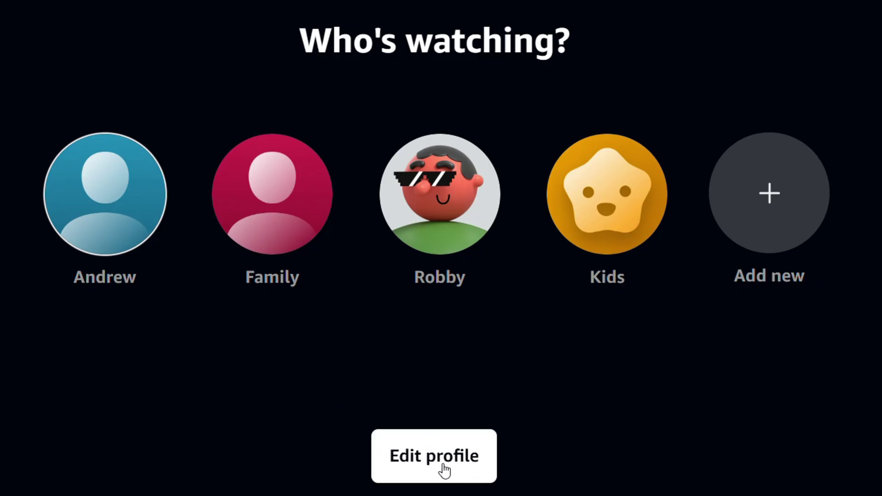
Switch the profiles screen to edit mode and open the account holder's profile
left_click(411, 464)
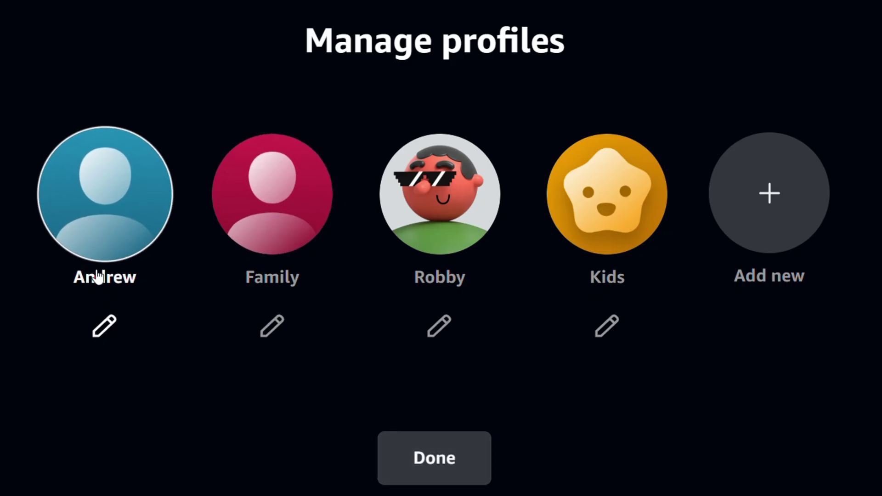
left_click(102, 324)
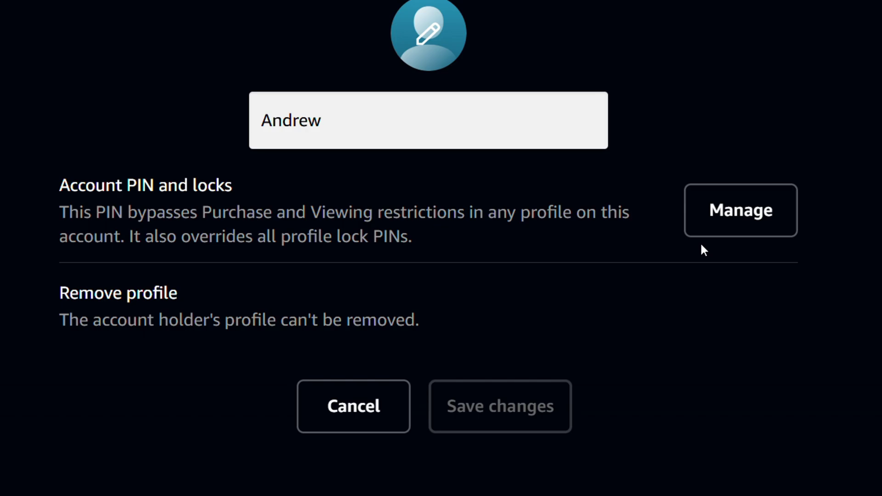
Open Account PIN and locks and enter the five-digit account PIN
left_click(725, 224)
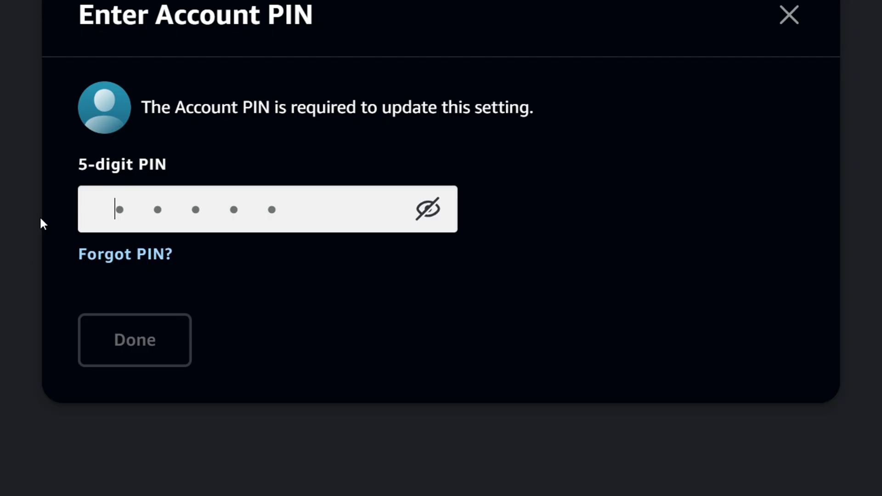
type("••")
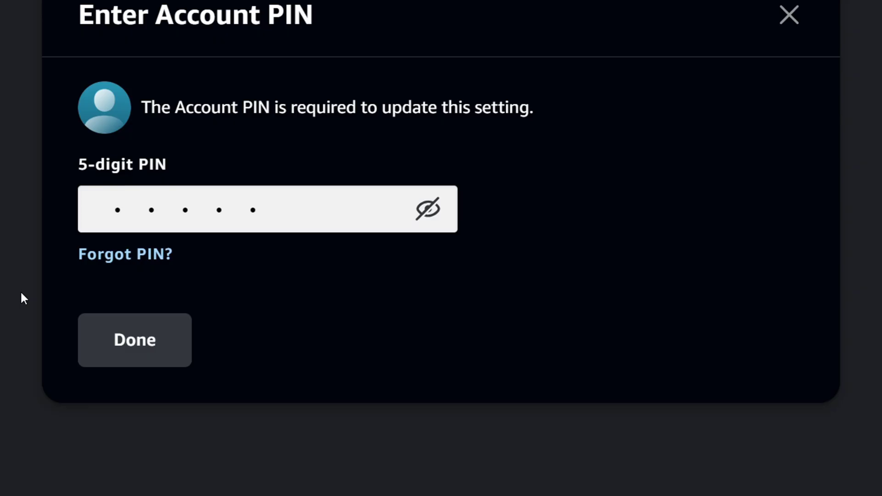
Confirm the PIN, switch on Profile lock and Creation and removal lock, and save
left_click(145, 349)
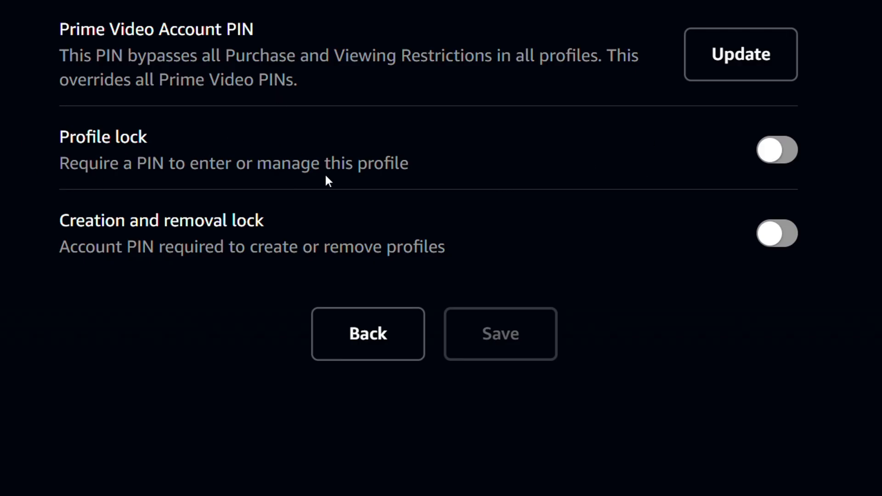
left_click(776, 155)
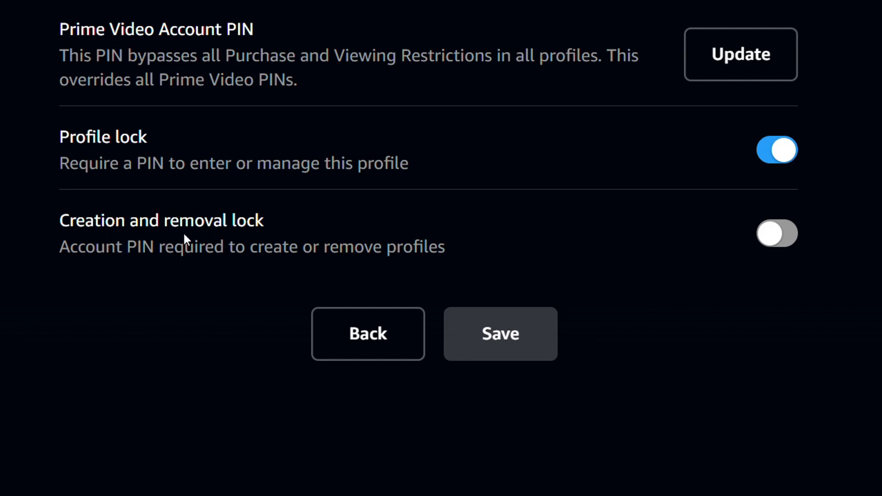
left_click(778, 234)
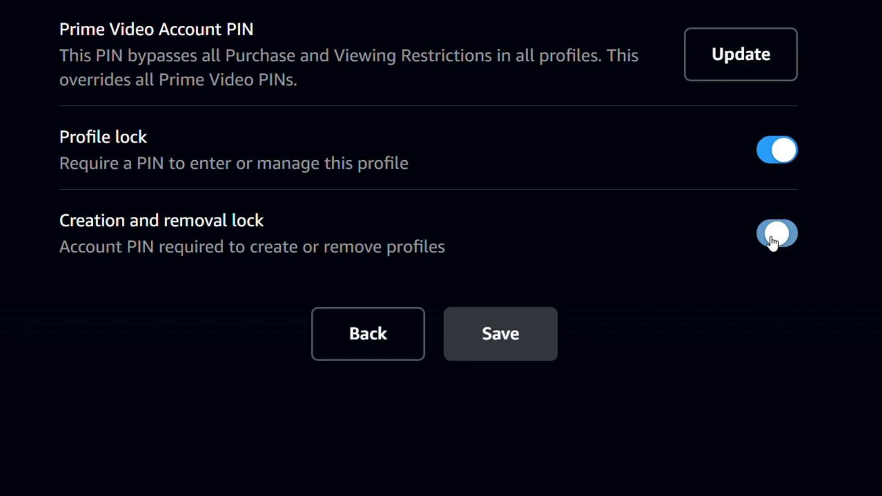
left_click(524, 329)
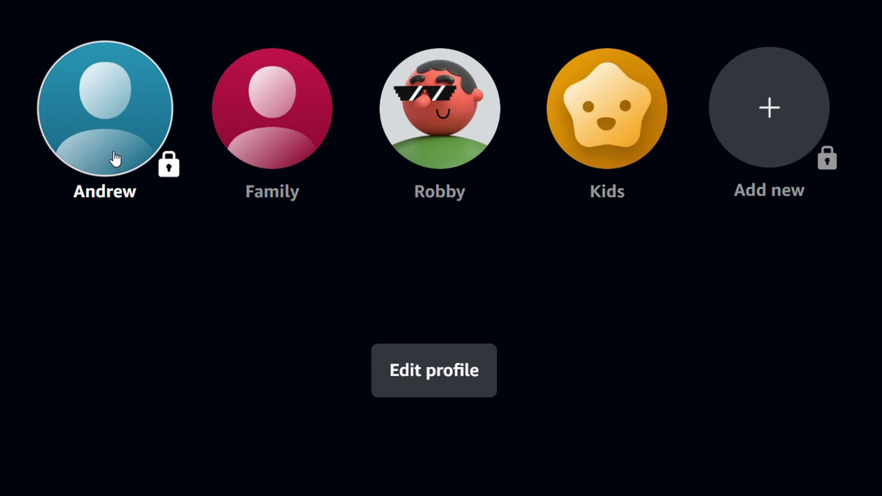
Unlock the account holder's padlocked profile with the account PIN to reach home
left_click(127, 122)
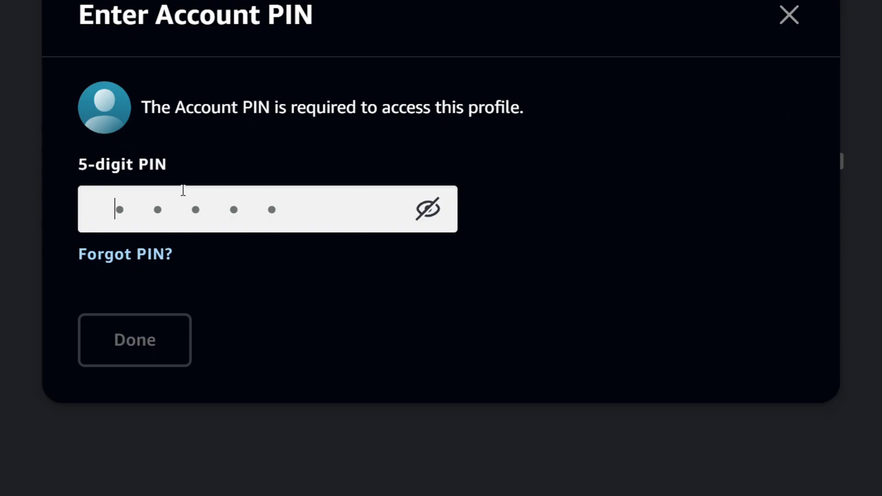
type("•••••")
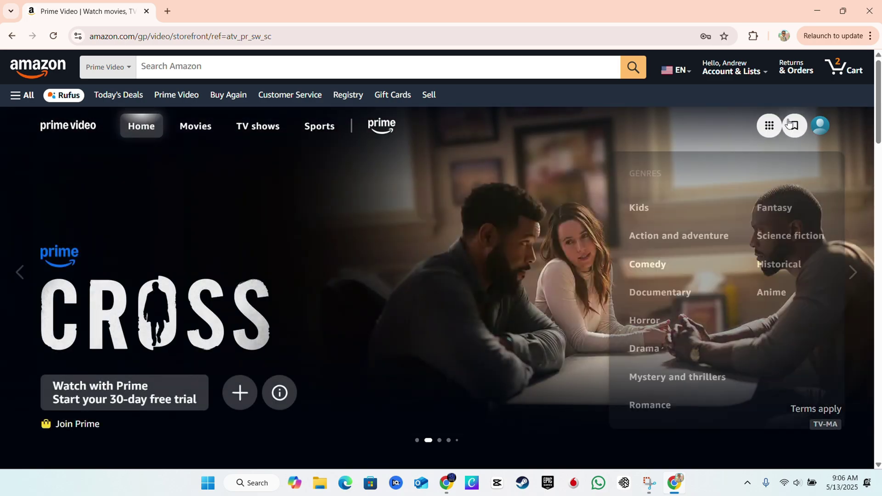
Start adding a new profile, supply the requested account PIN, then cancel the form
mouse_move(785, 133)
mouse_move(820, 126)
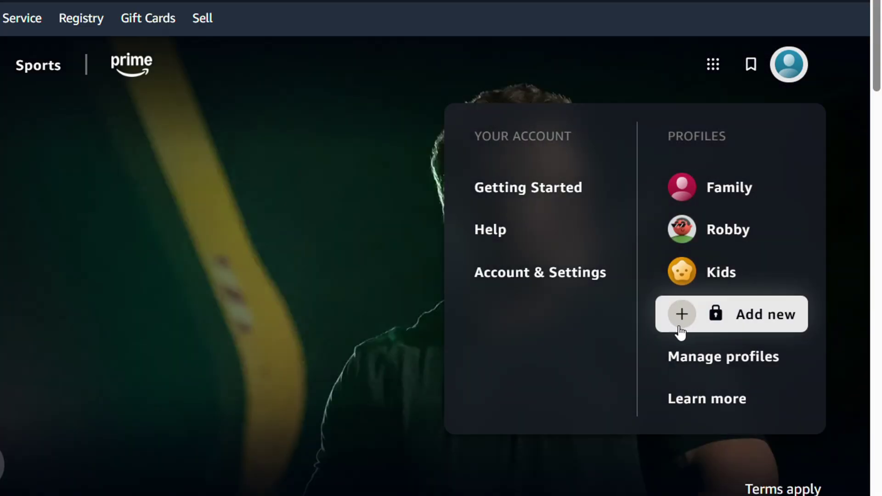
left_click(705, 323)
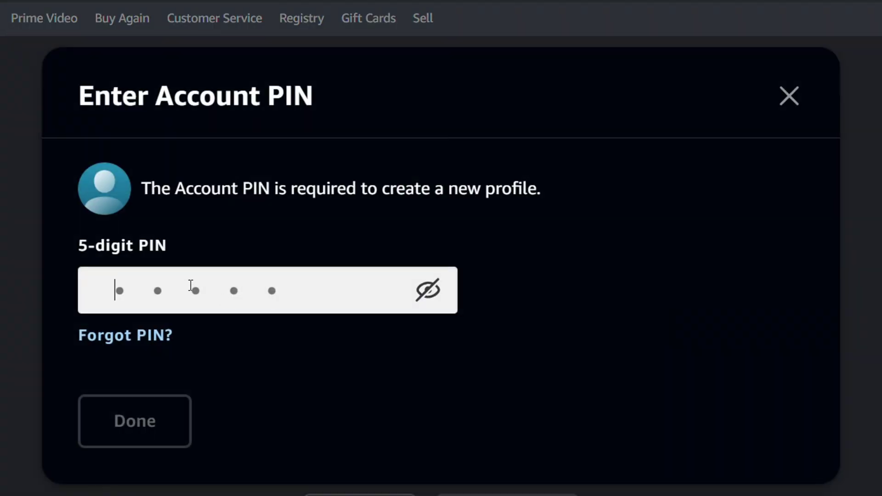
type("12")
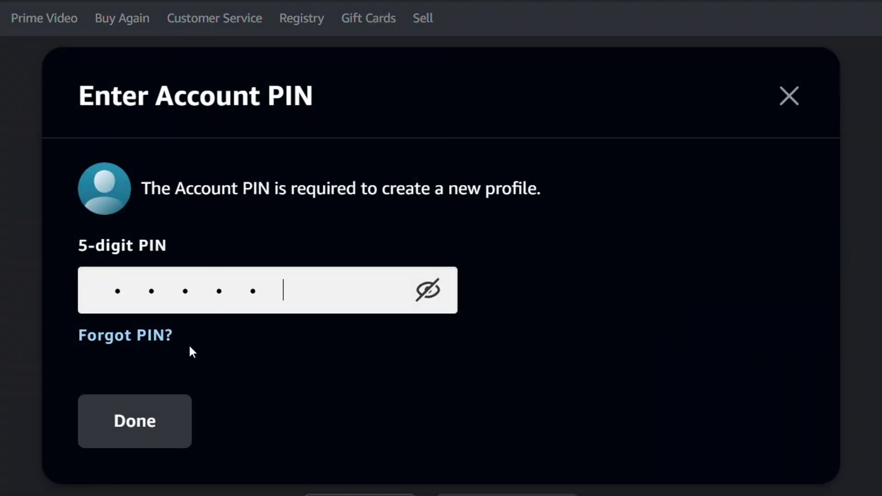
left_click(144, 421)
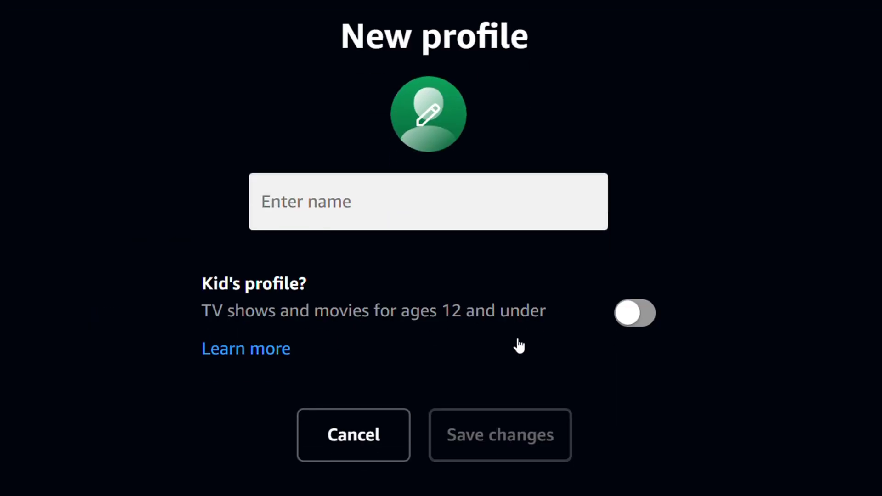
left_click(364, 442)
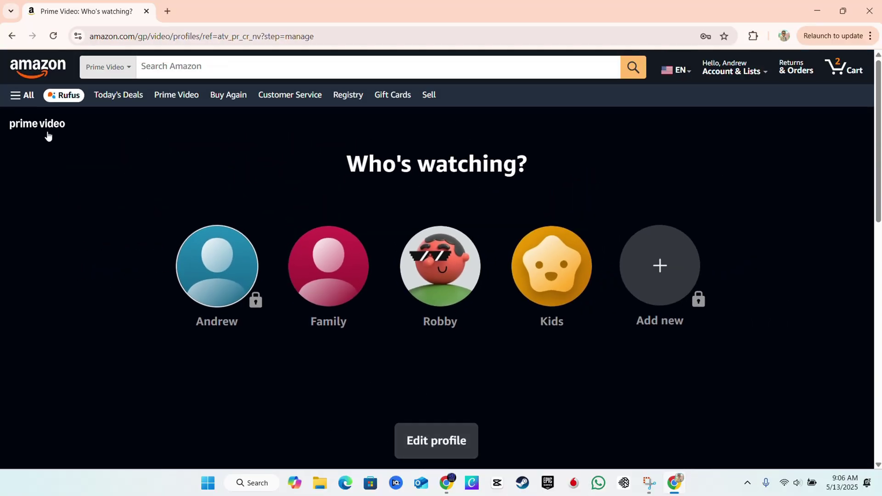
left_click(47, 136)
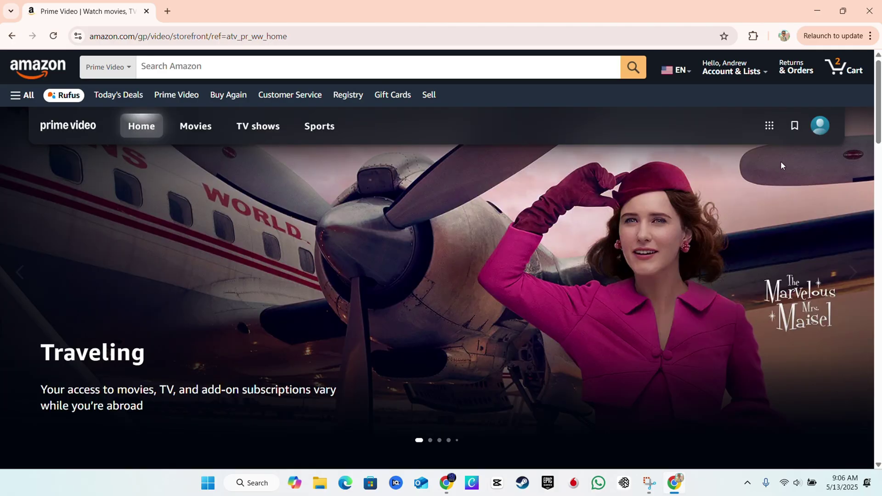
left_click(820, 126)
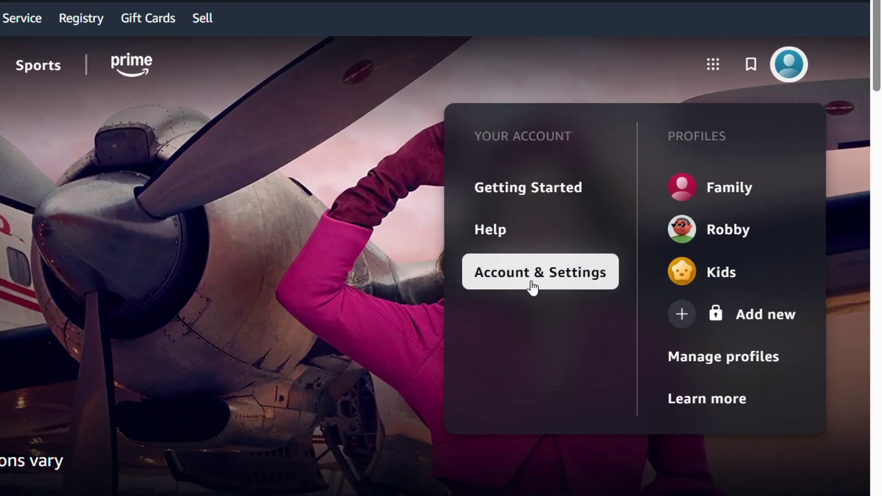
left_click(526, 278)
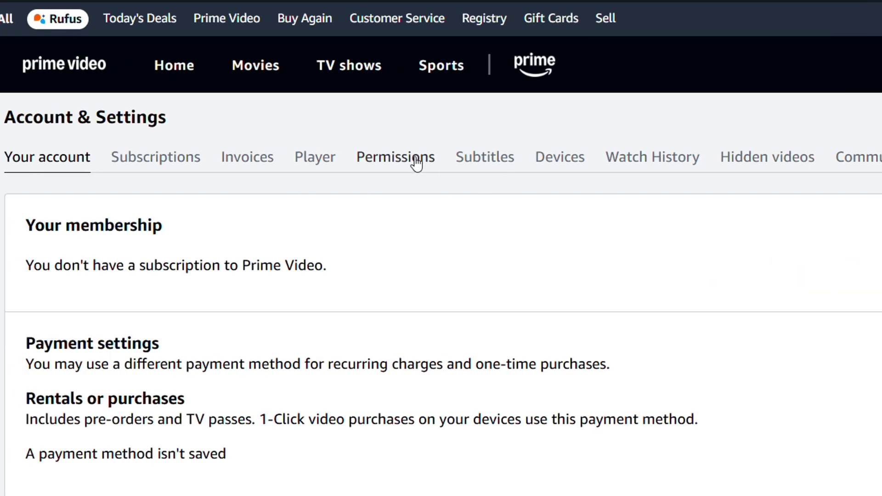
left_click(393, 161)
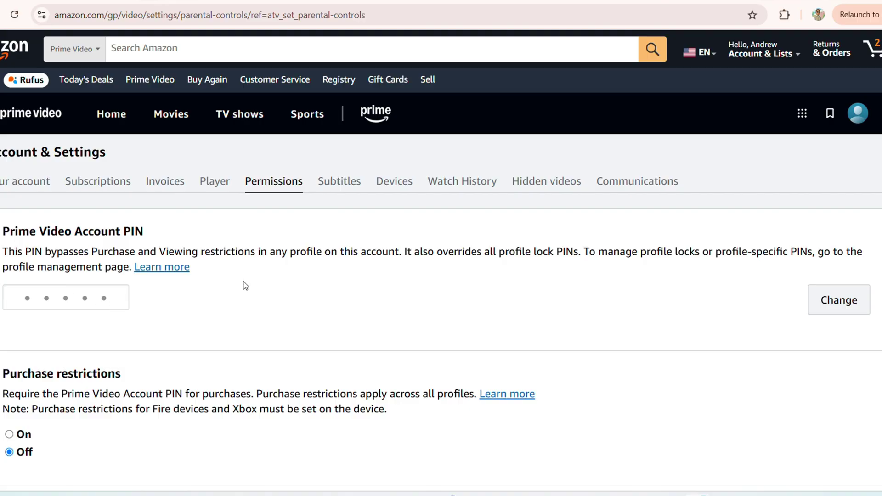
scroll(338, 323, "down", 3)
scroll(325, 315, "up", 3)
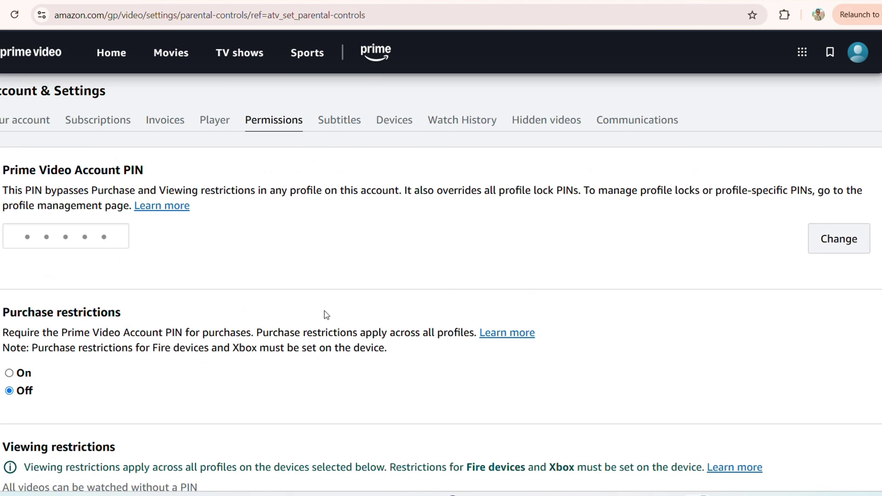
left_click(857, 115)
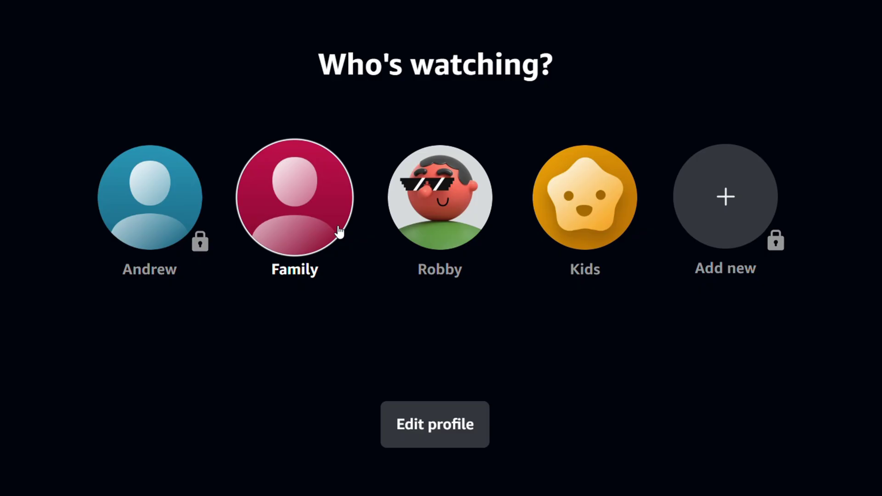
Enter the Family profile, view the Amazon account overview, then go back
left_click(285, 229)
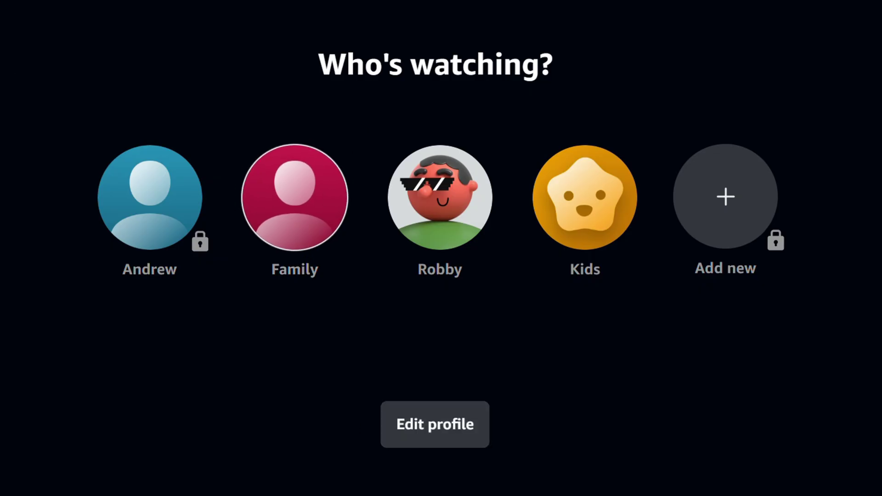
left_click(347, 196)
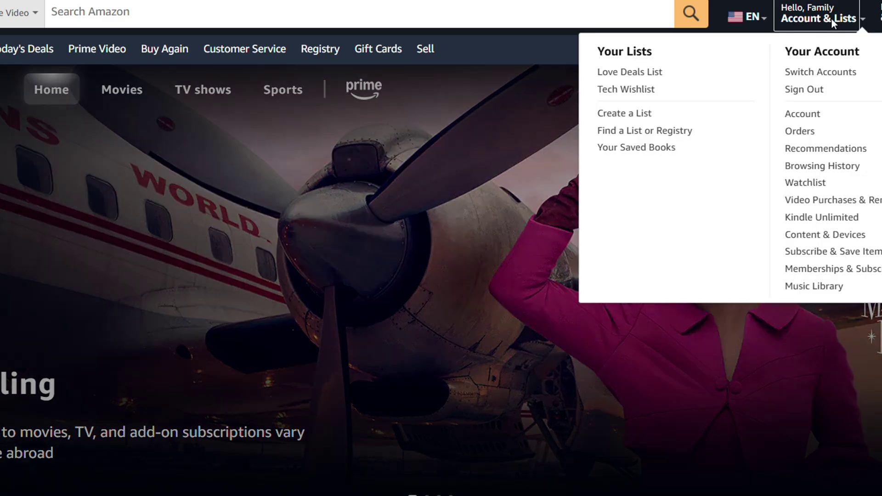
left_click(824, 21)
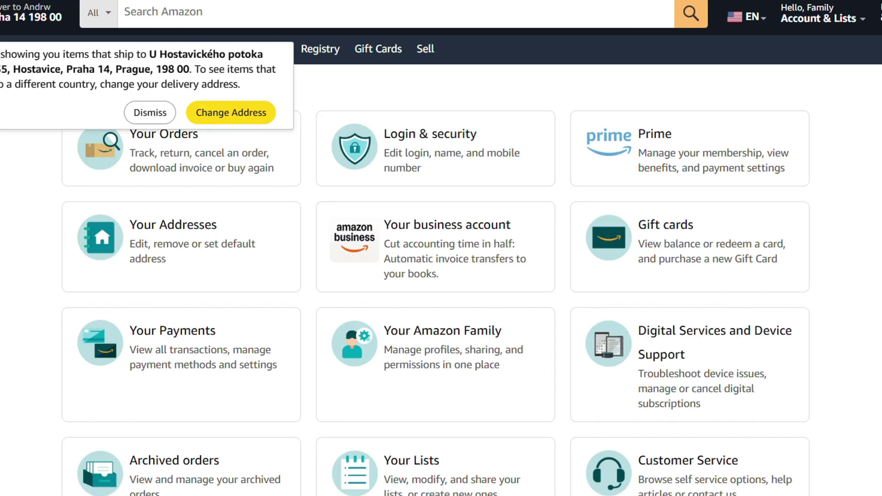
key("alt+Left")
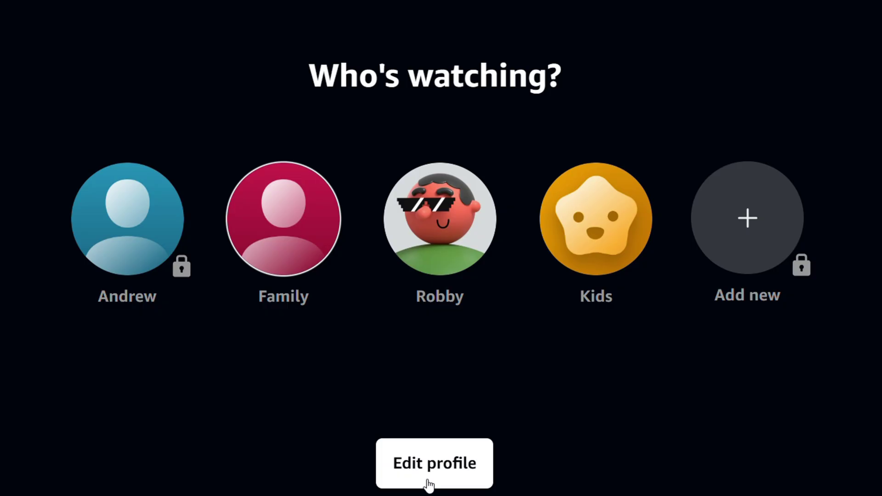
Edit the other member's profile and create a five-digit profile PIN for it
left_click(433, 466)
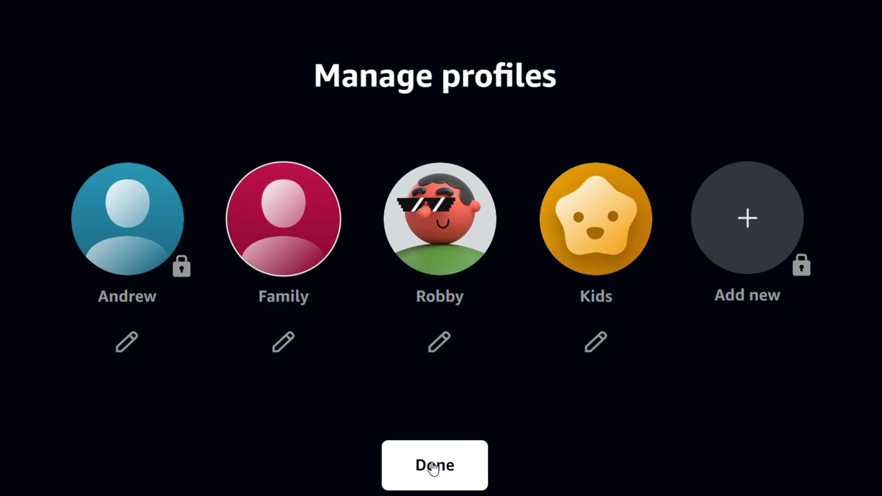
left_click(442, 341)
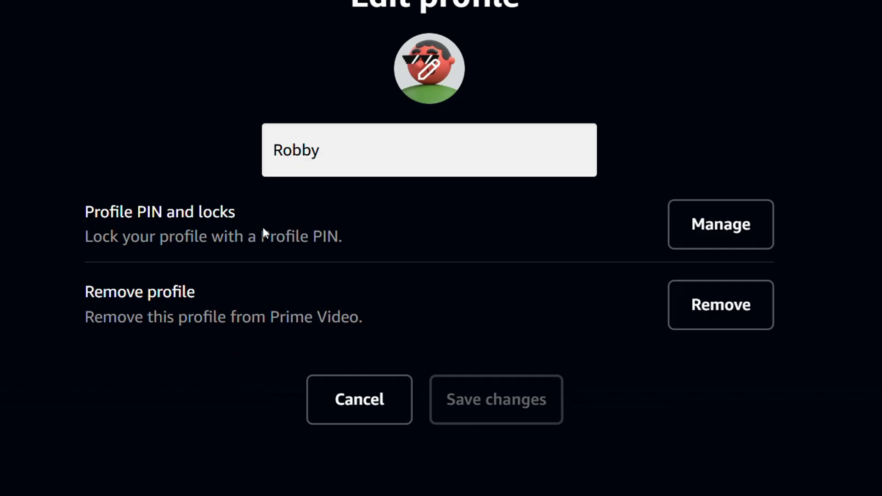
left_click(724, 224)
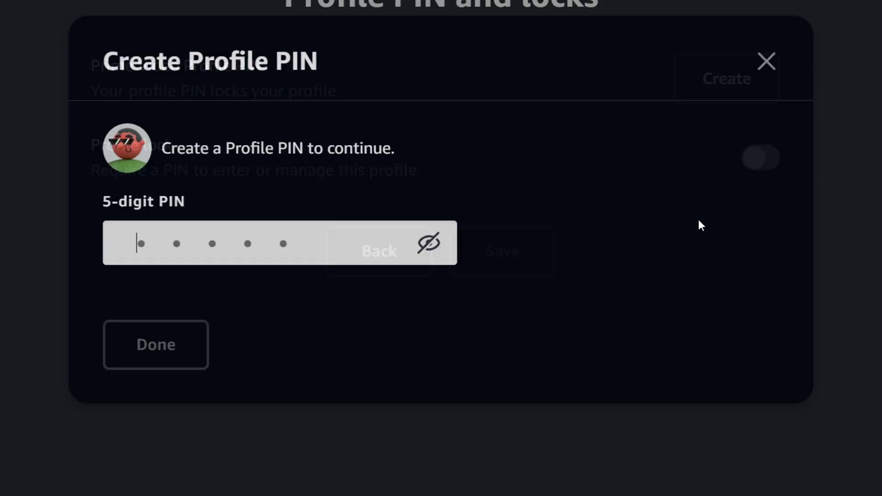
type("123")
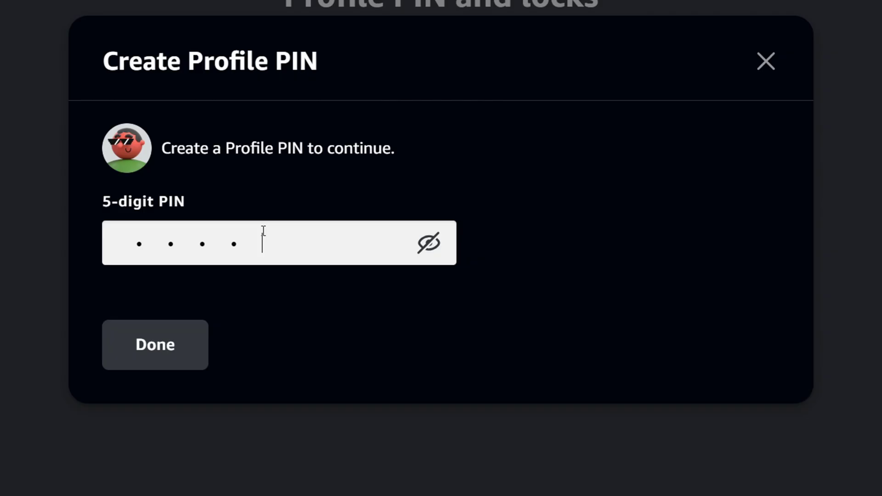
left_click(179, 350)
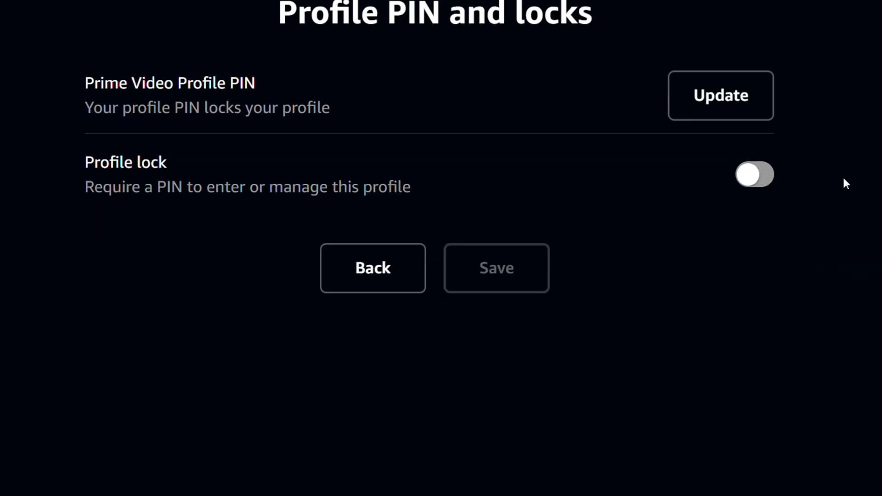
Turn on Profile lock for that member's profile and save it
scroll(447, 52, "down", 1)
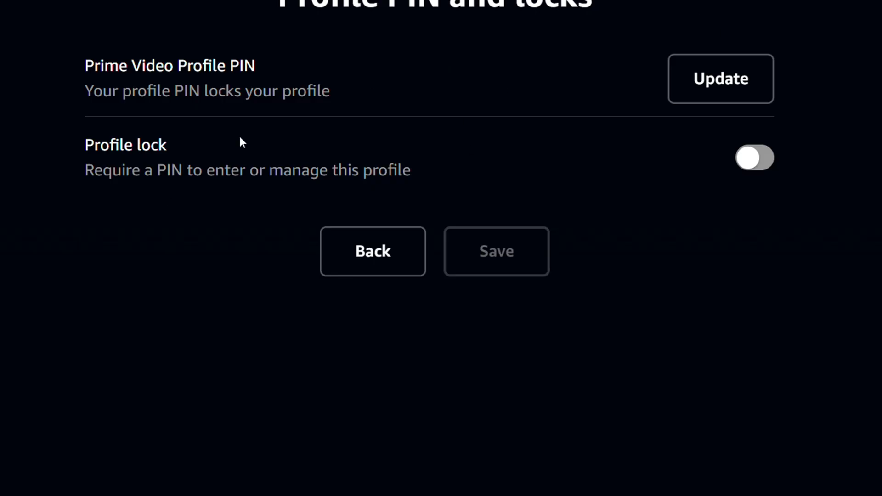
left_click(764, 163)
left_click(511, 265)
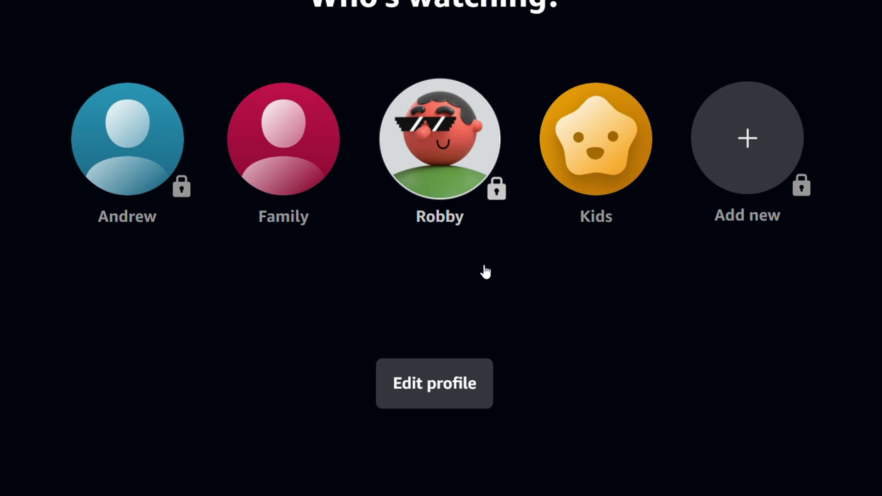